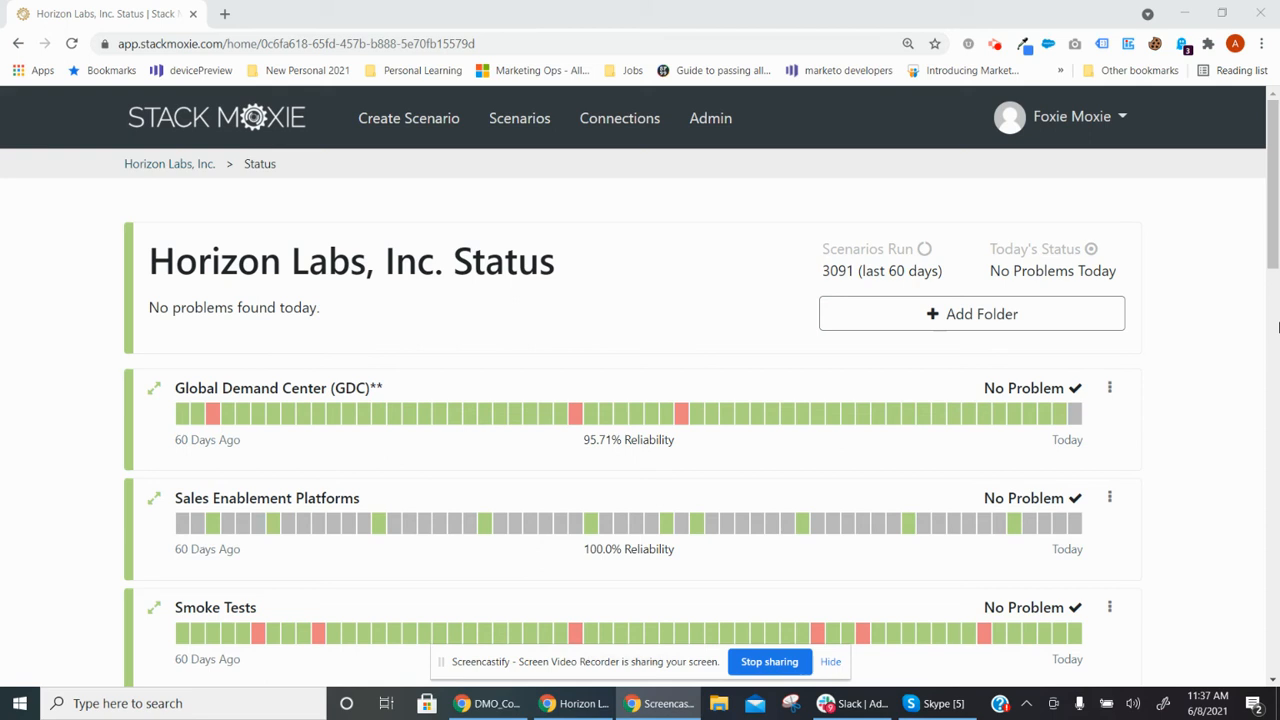
- Start a new scenario from the Form Scenario Test starter
left_click(412, 119)
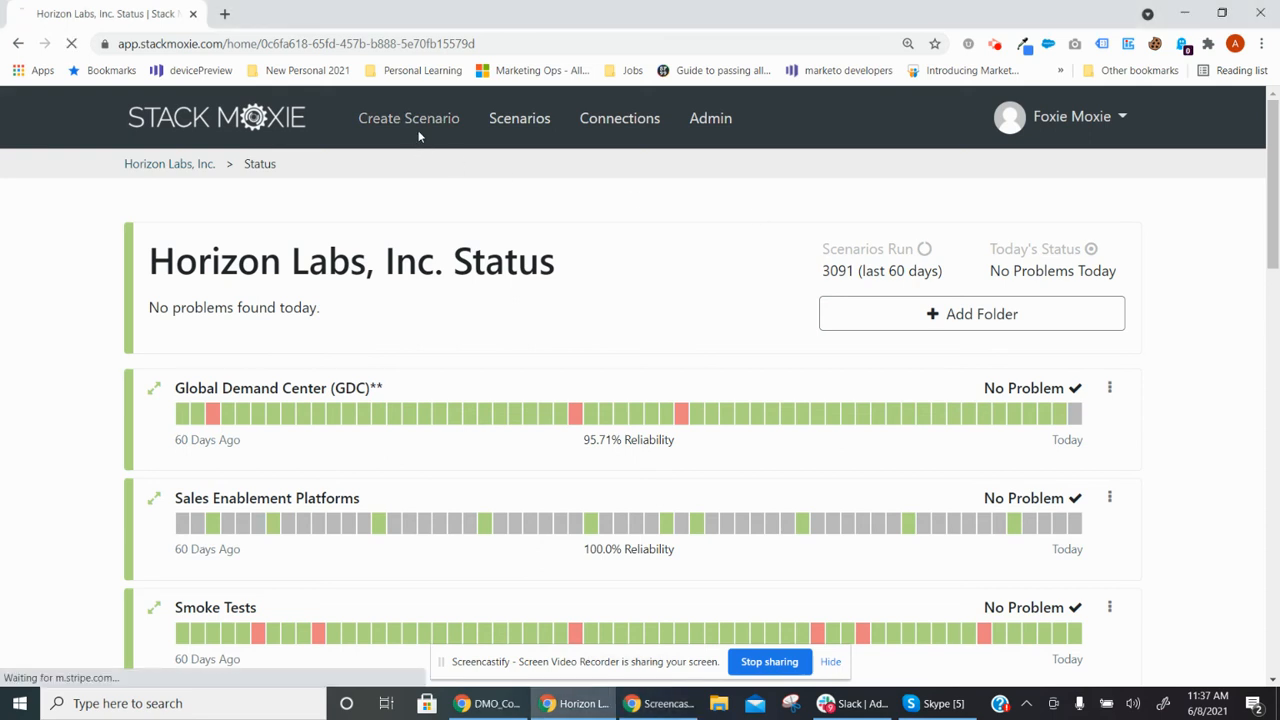
scroll(697, 306, "down", 3)
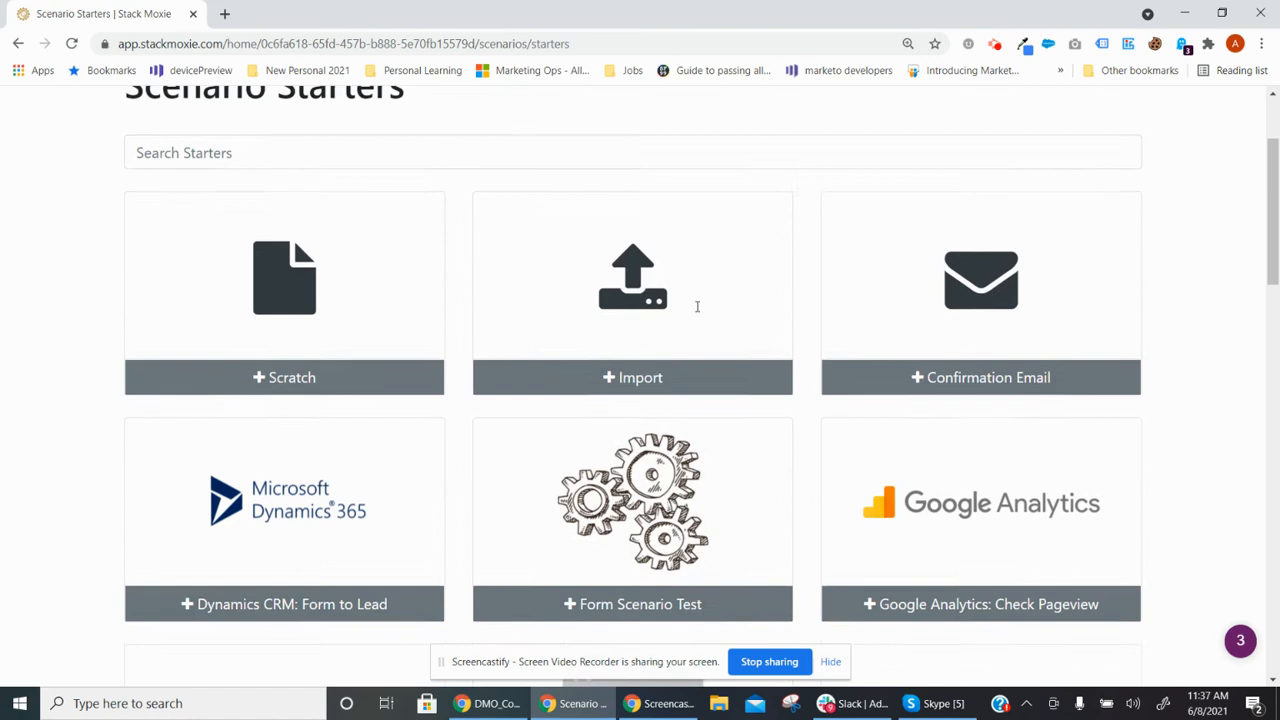
left_click(668, 420)
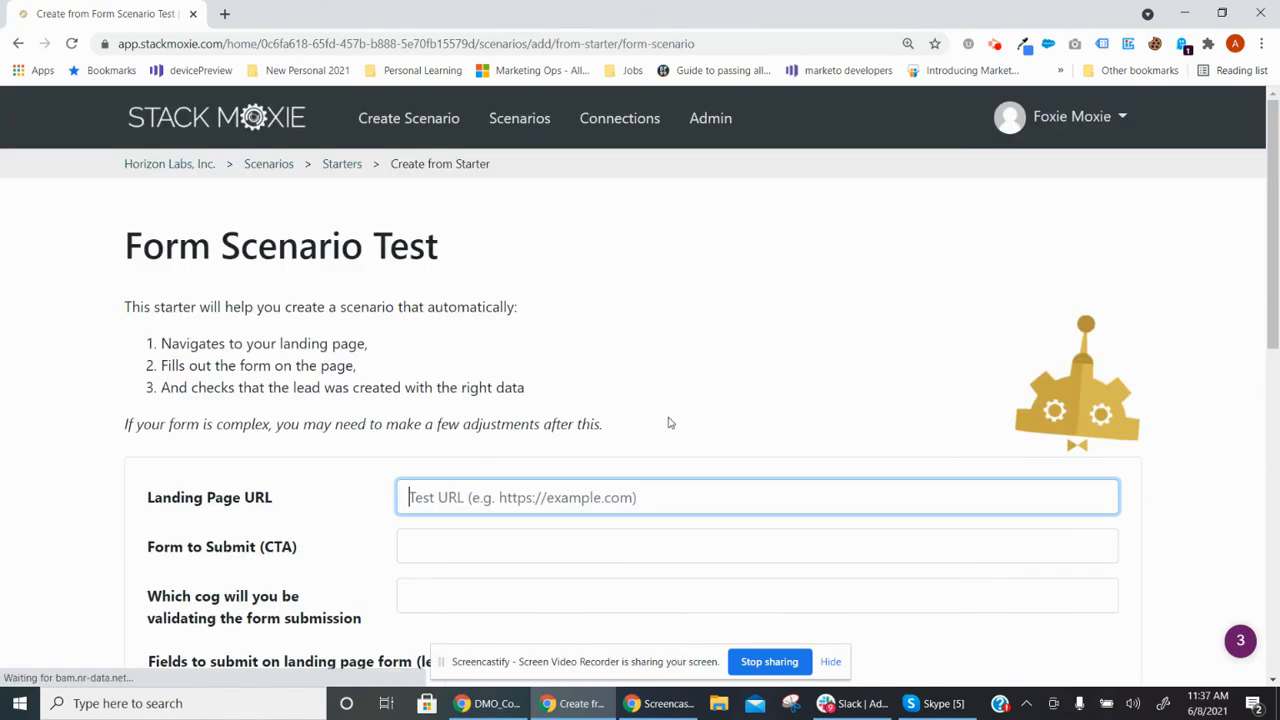
key("alt+Tab")
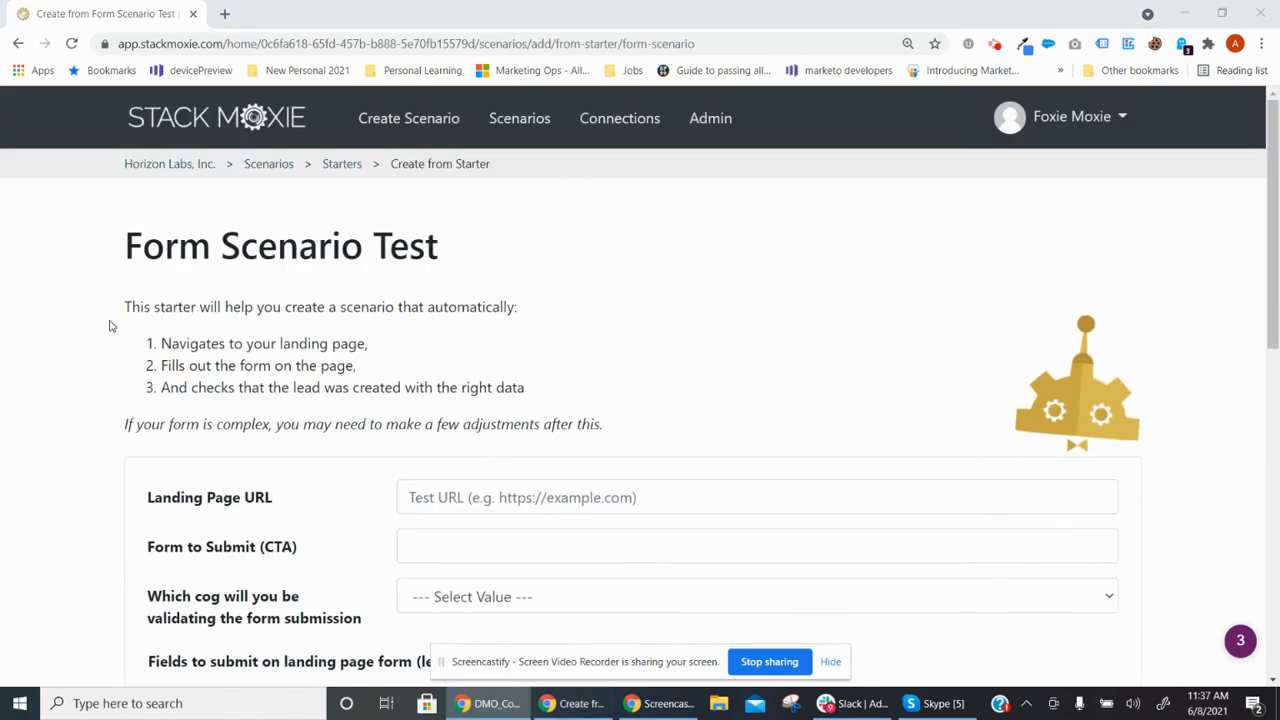
left_click(519, 500)
right_click(519, 500)
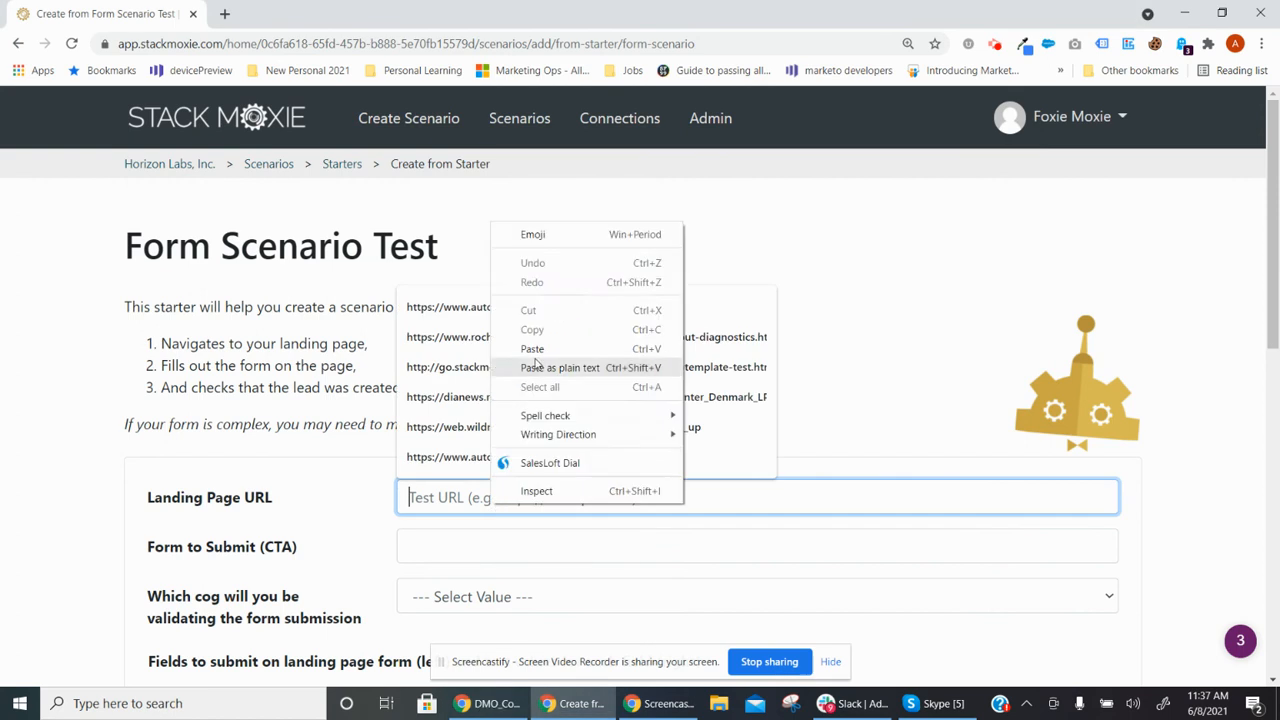
left_click(576, 372)
- Choose SUBMIT as the form to submit and Marketo as the cog validating the submission
scroll(856, 406, "down", 2)
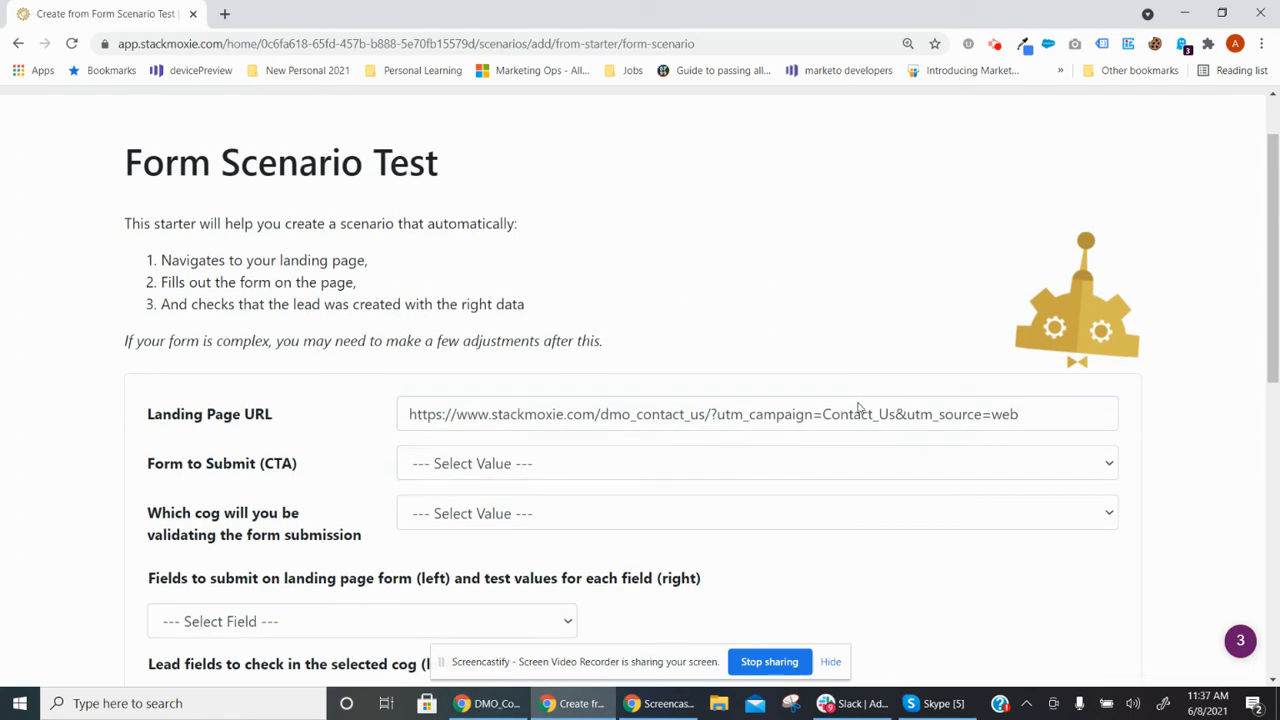
left_click(539, 300)
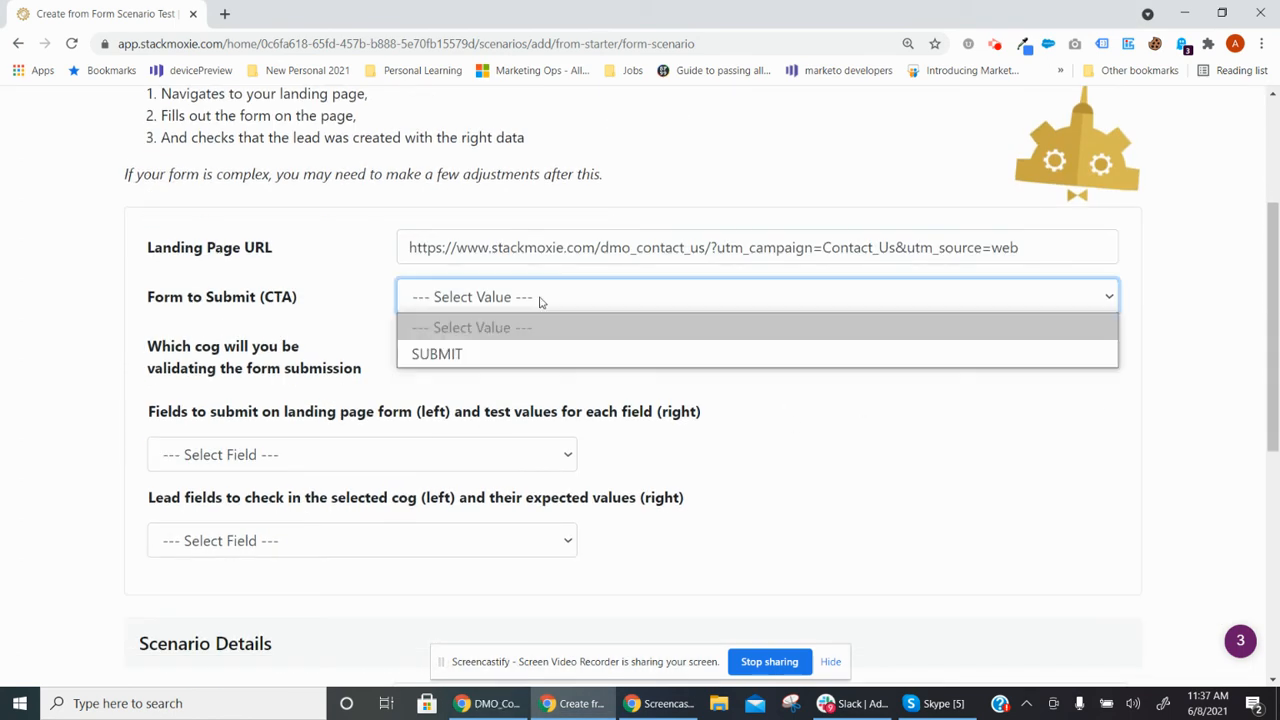
left_click(462, 356)
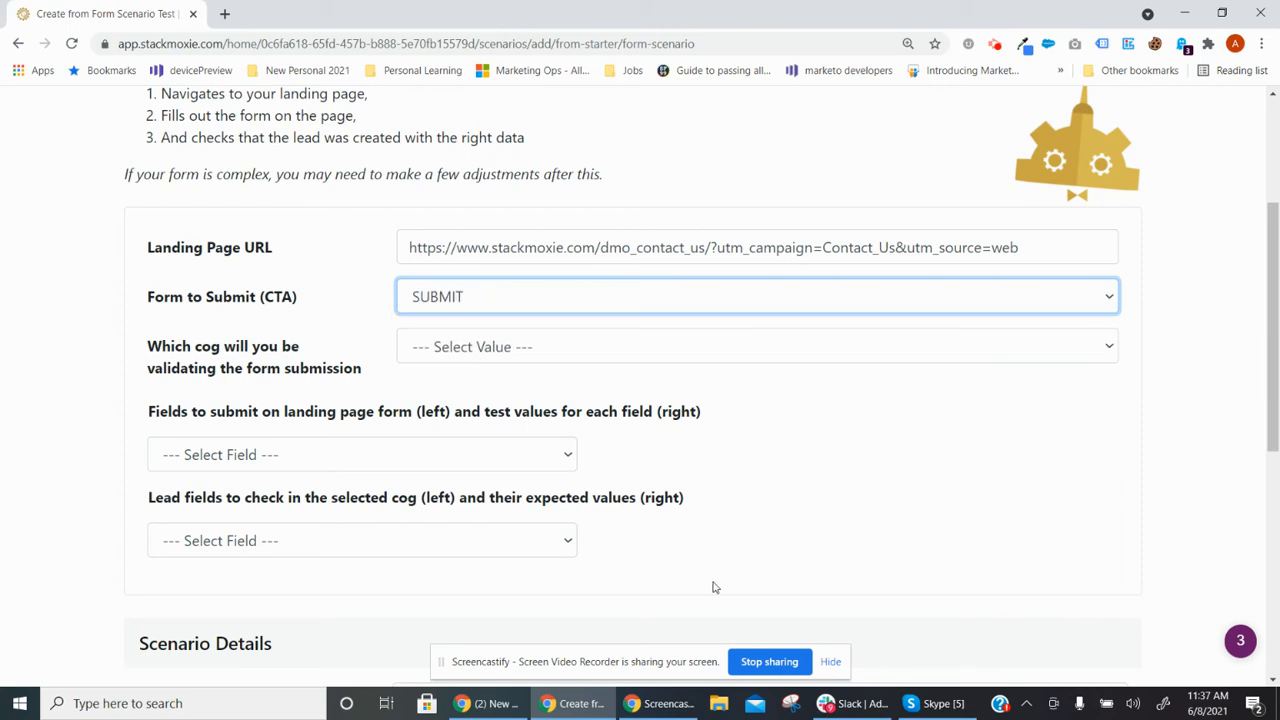
left_click(487, 348)
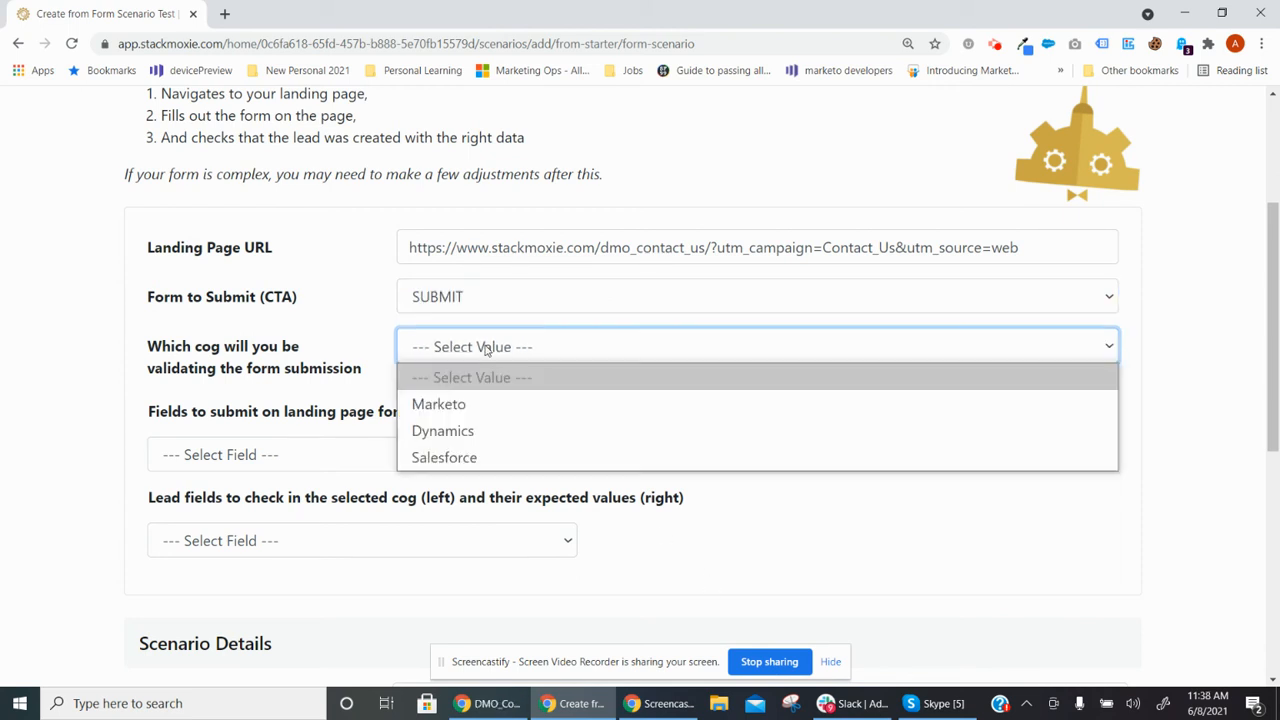
left_click(487, 404)
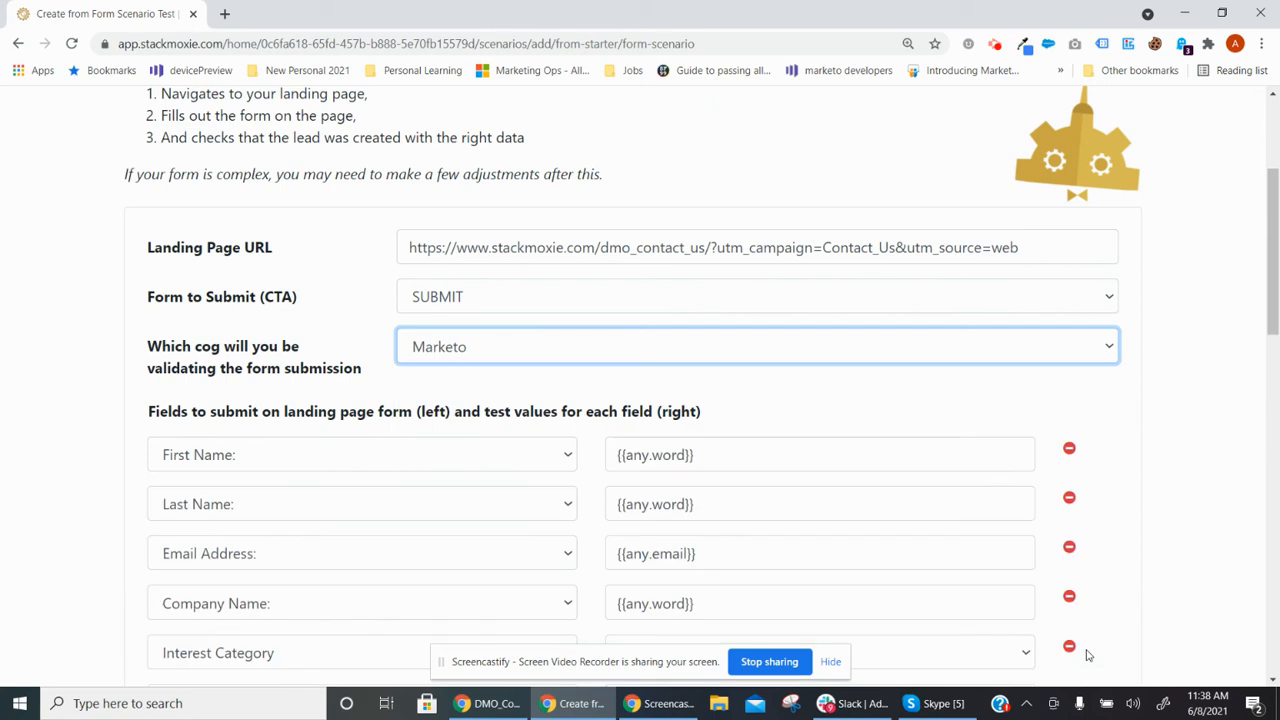
- Set the Interest Category test value to System Diagnostics and remove the Search field from the form fields to submit
left_click_drag(1272, 306, 1272, 371)
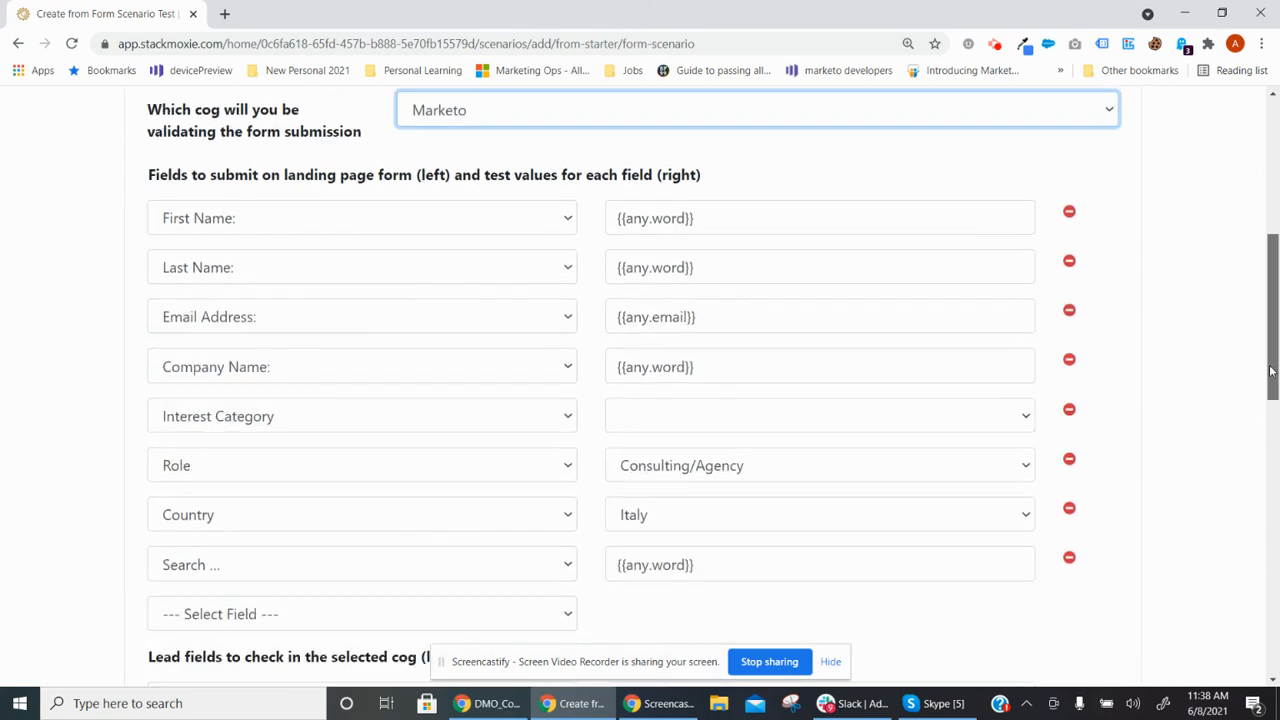
left_click(688, 425)
left_click(728, 505)
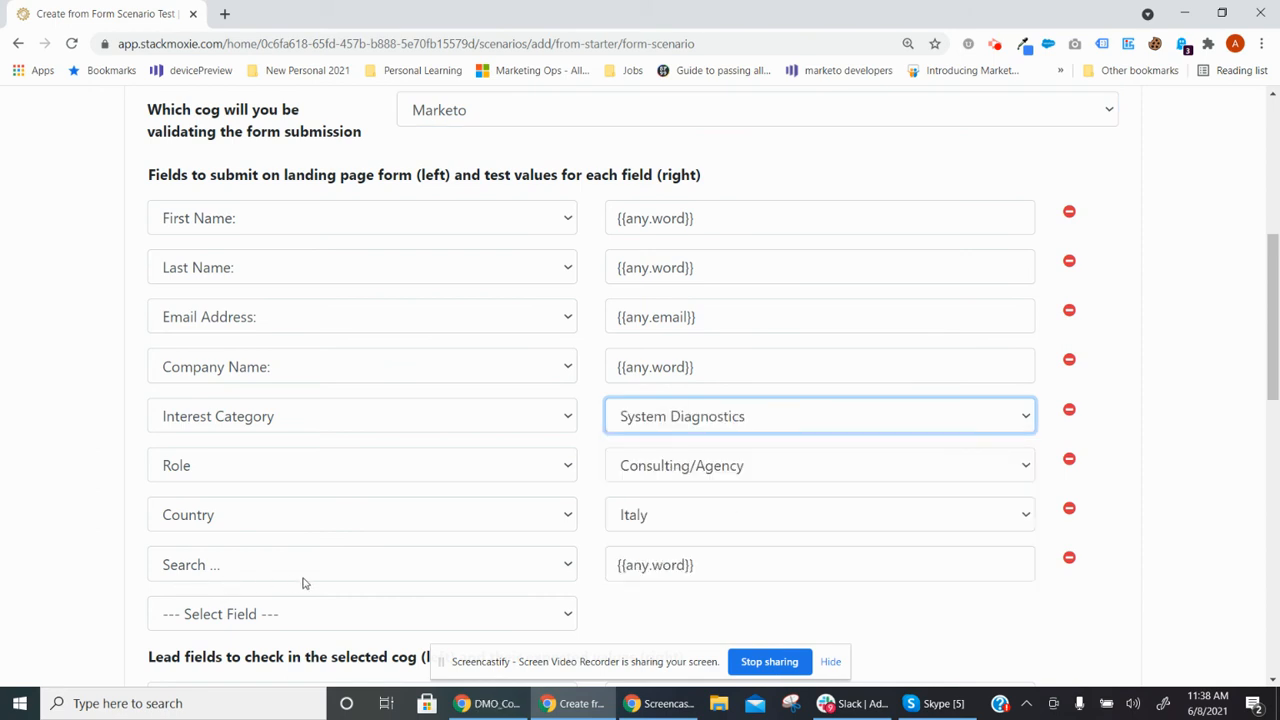
left_click(1069, 560)
- Assign the scenario to the Smoke Tests folder and create it, opening it for editing
scroll(1000, 566, "down", 3)
scroll(999, 566, "down", 1)
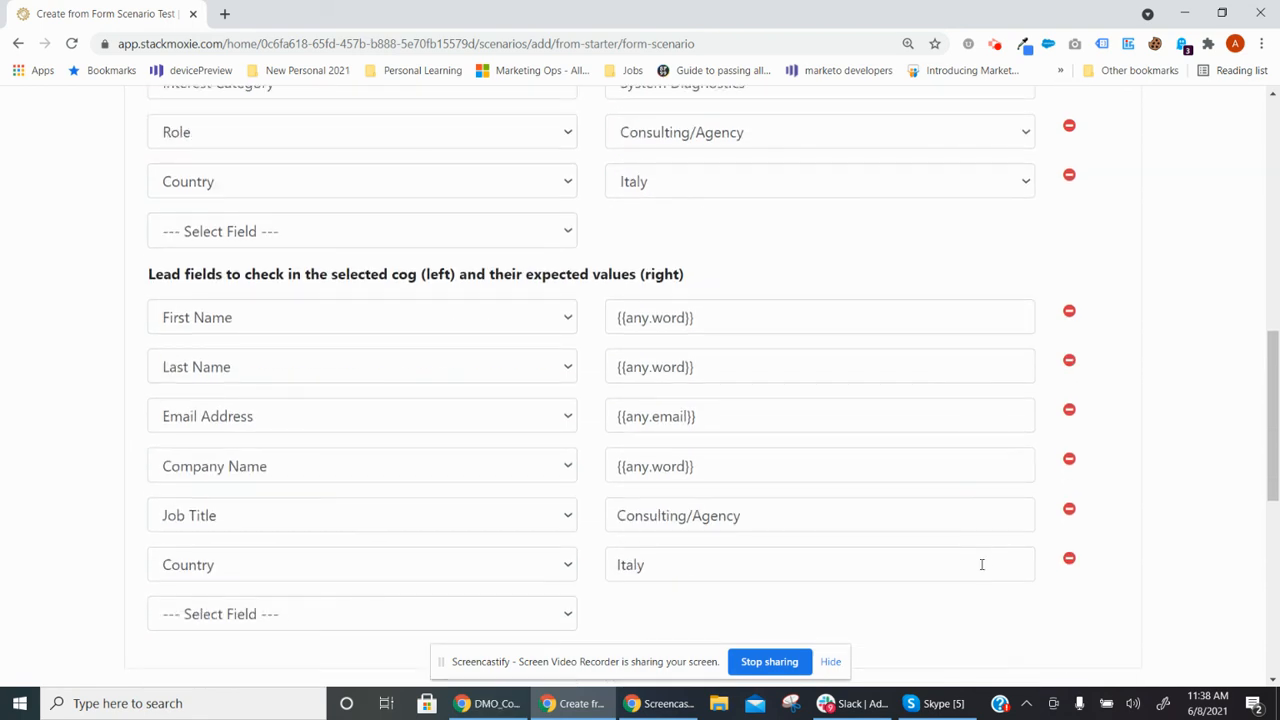
scroll(960, 568, "down", 3)
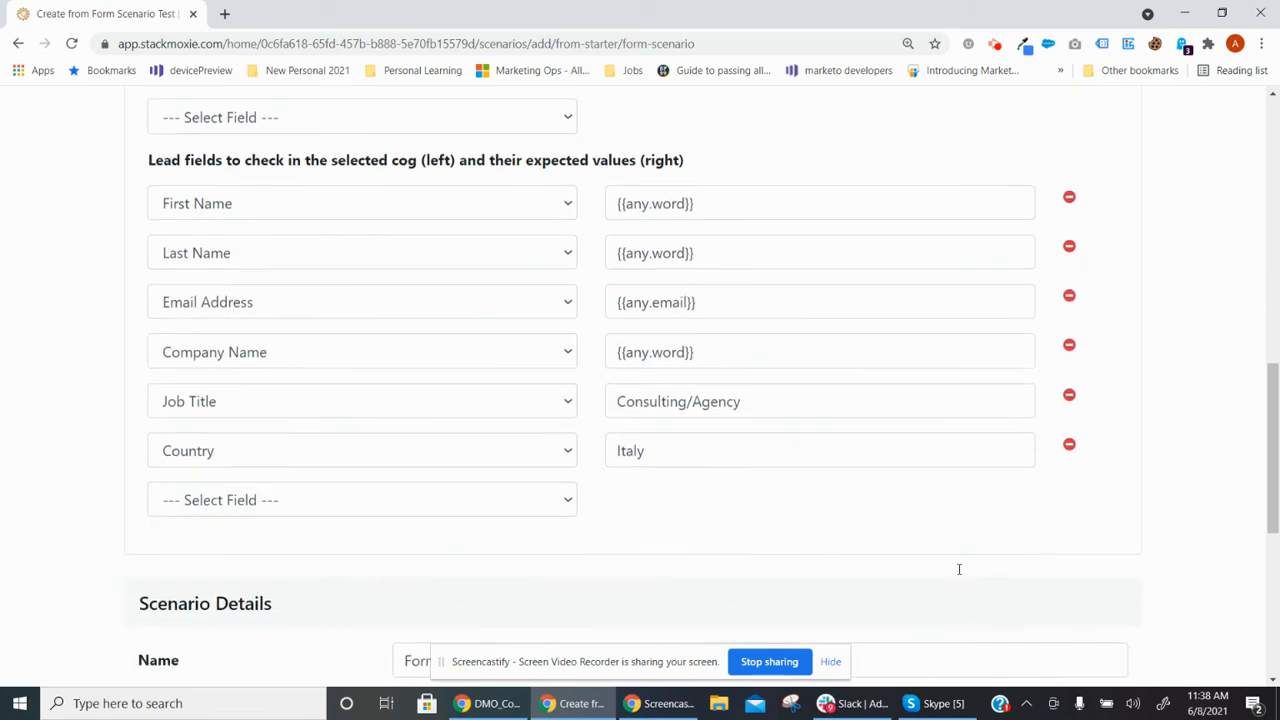
left_click(556, 524)
left_click_drag(1265, 522, 1272, 628)
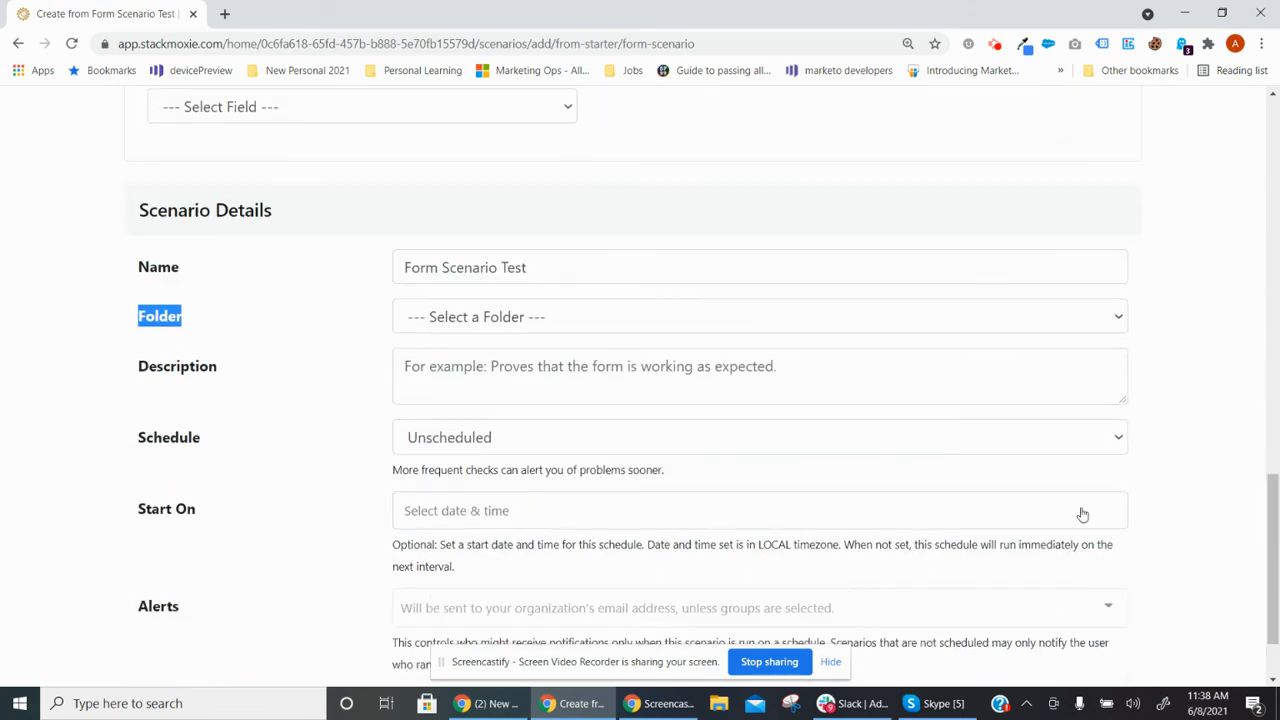
left_click(482, 320)
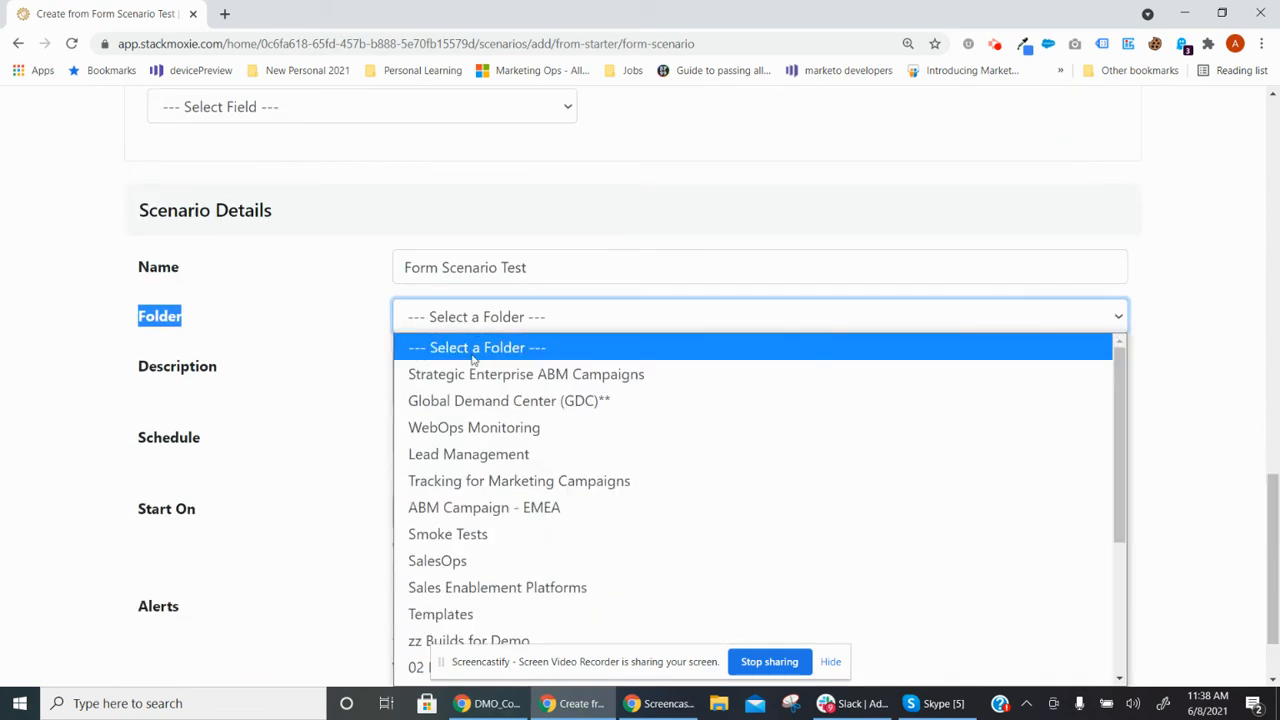
left_click(498, 540)
scroll(587, 447, "down", 2)
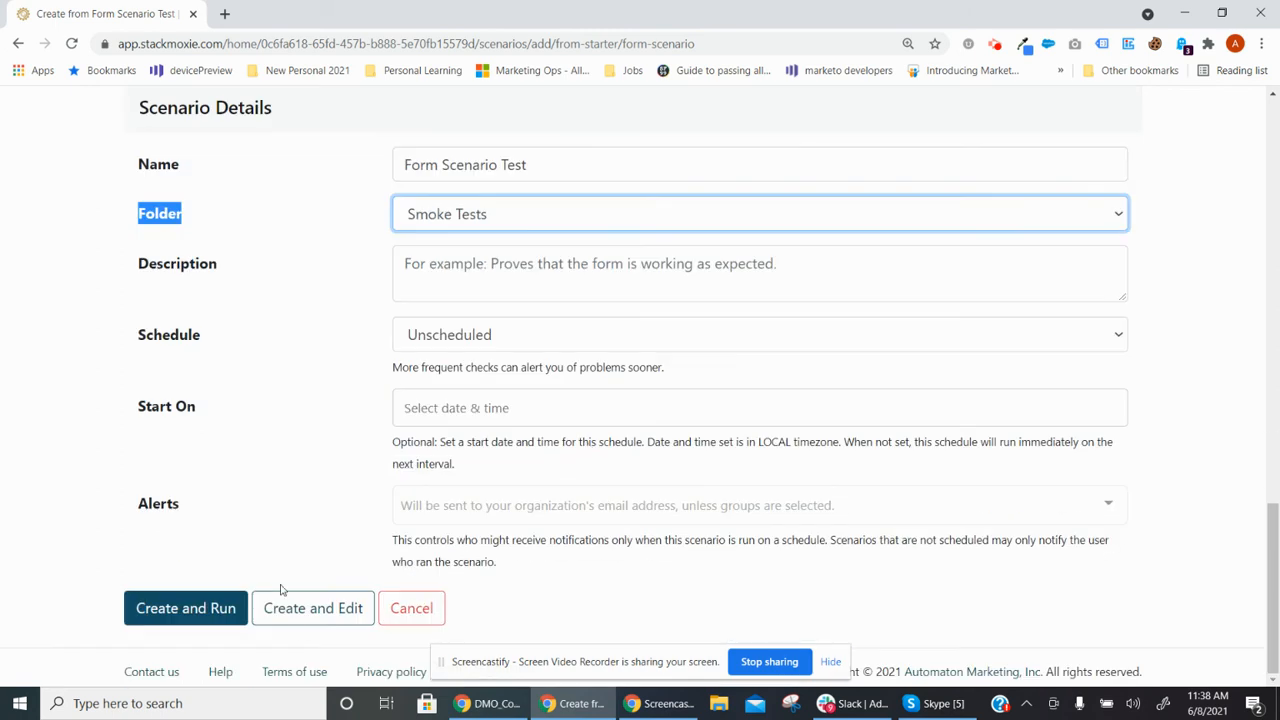
left_click(318, 612)
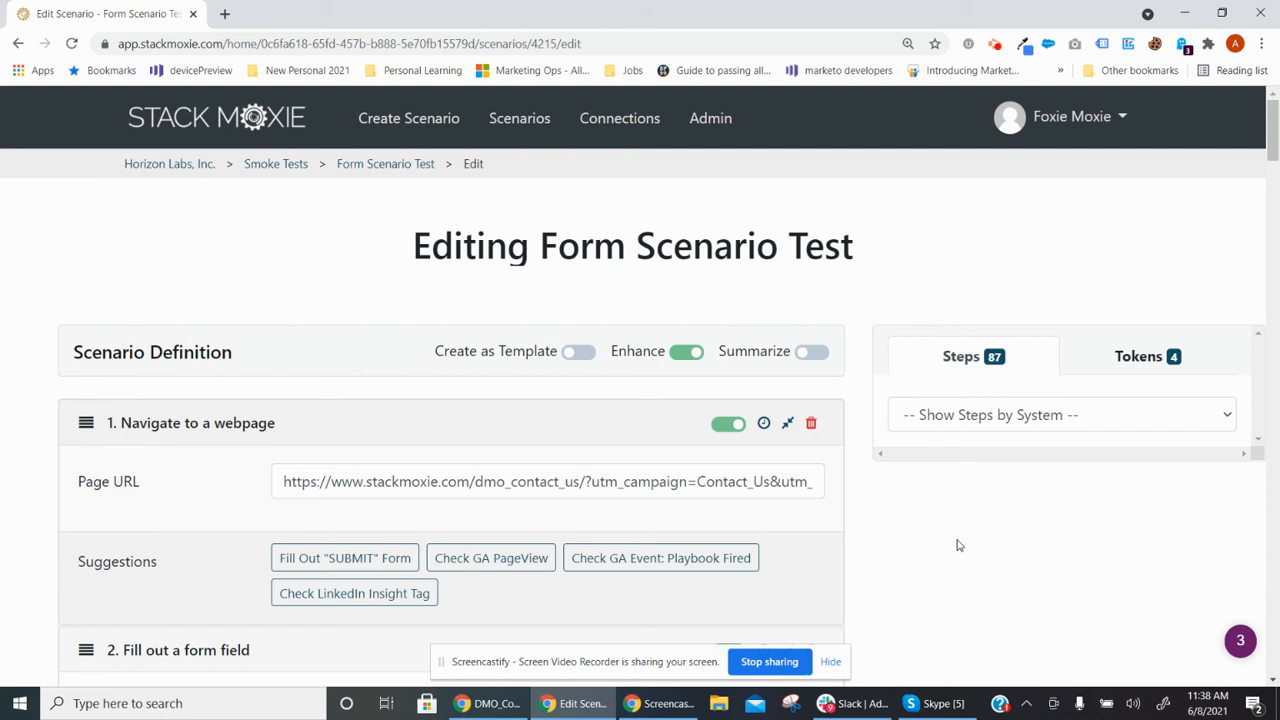
- Insert the Salesforce step Check Salesforce Campaign Membership just before the Delete a Marketo Lead step
left_click(1006, 425)
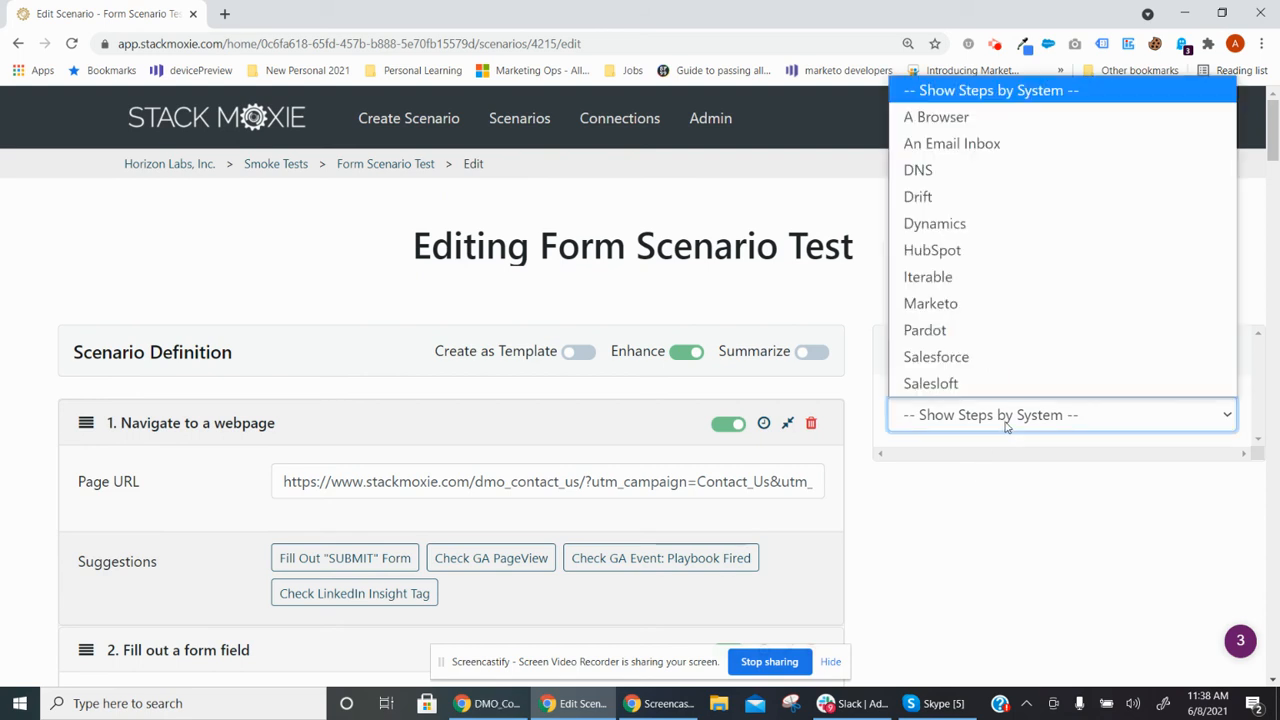
left_click(996, 358)
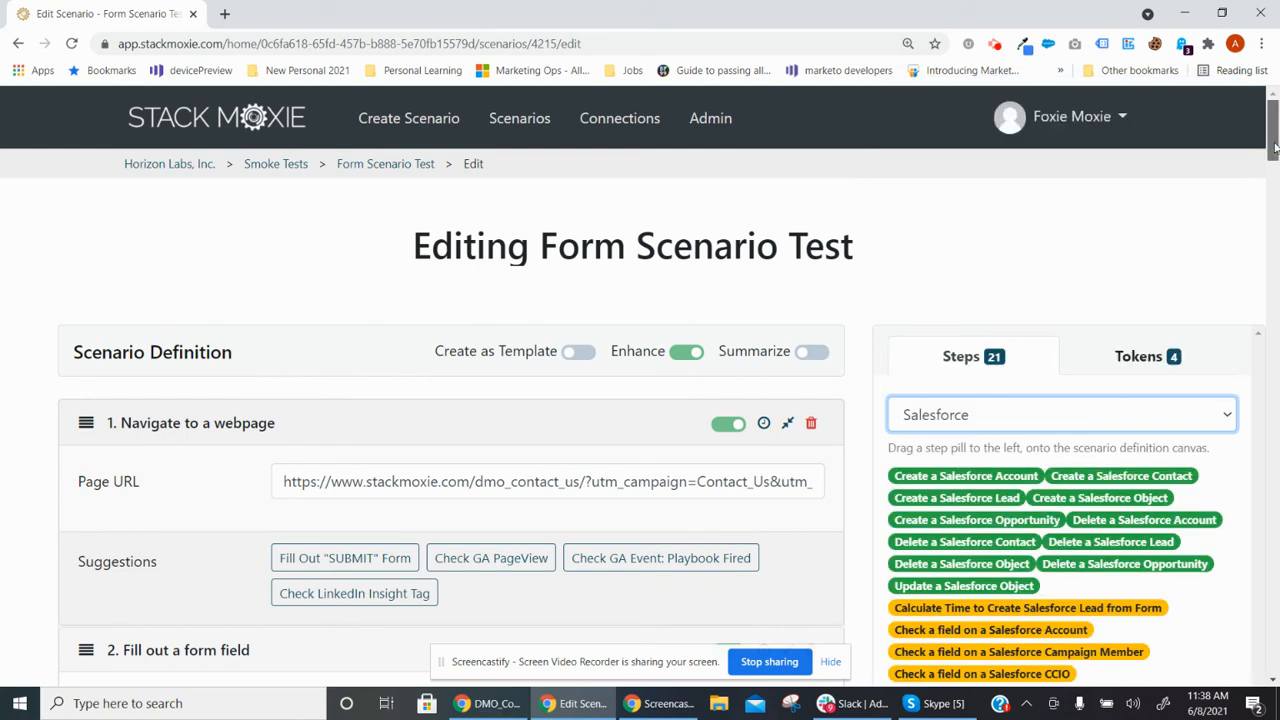
scroll(1226, 411, "down", 2)
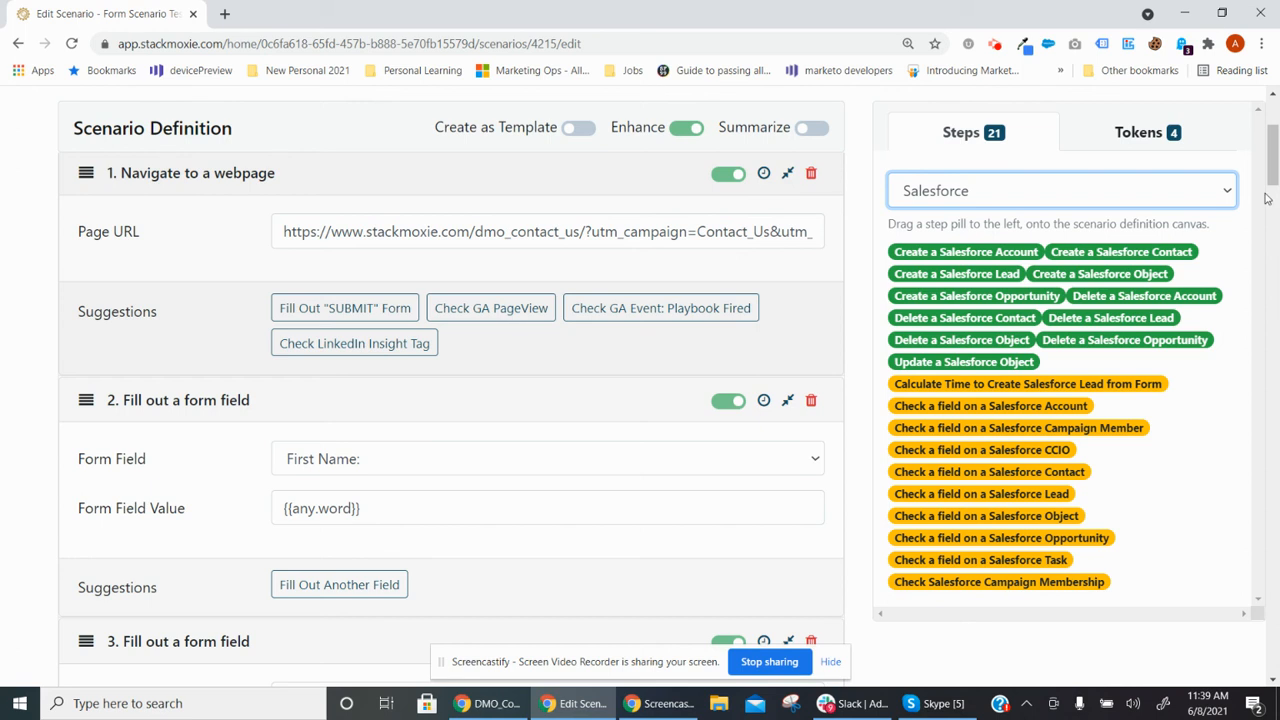
left_click_drag(1272, 194, 1214, 600)
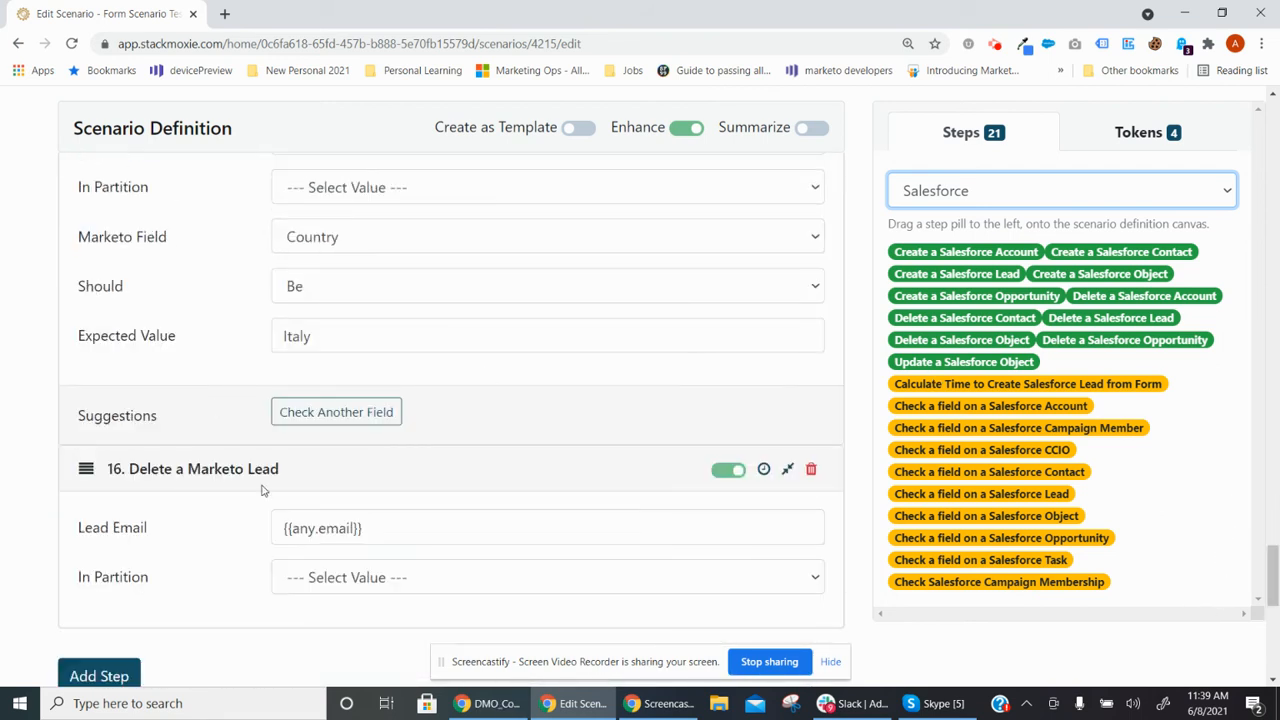
left_click_drag(958, 586, 423, 464)
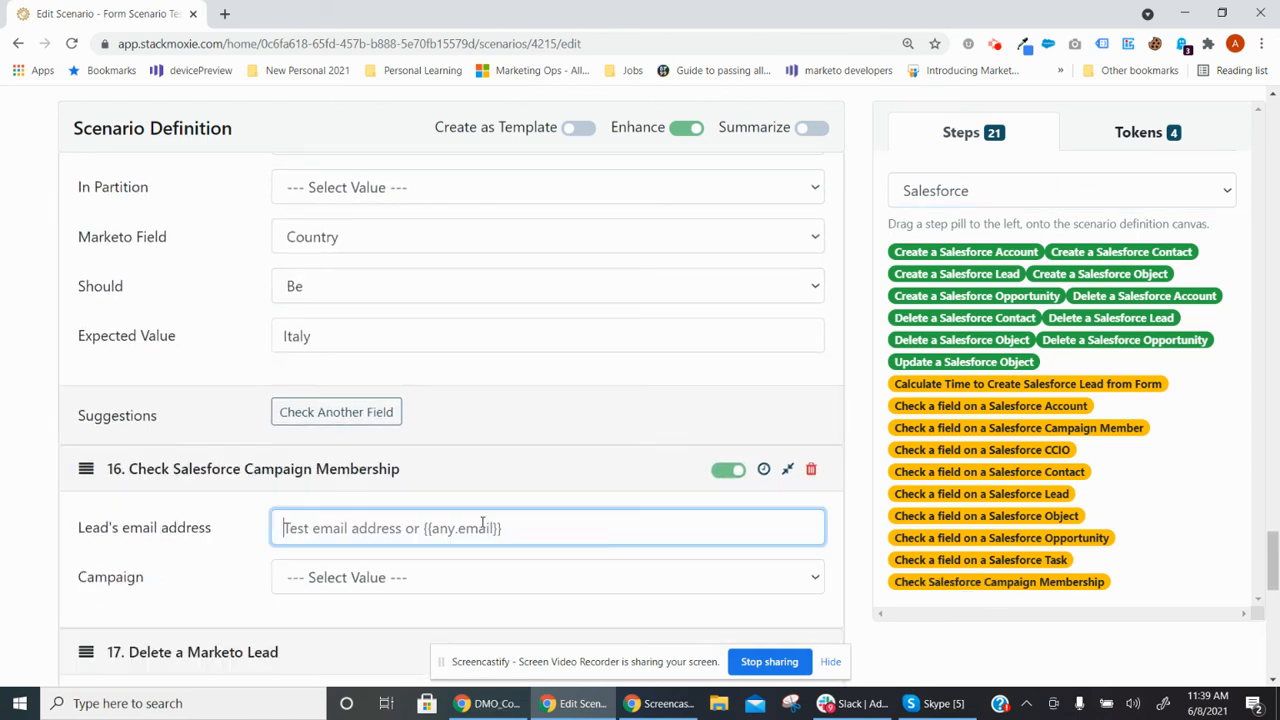
- Set the lead's email address in the campaign membership check to the {{any.email}} token
left_click(483, 524)
type("{{")
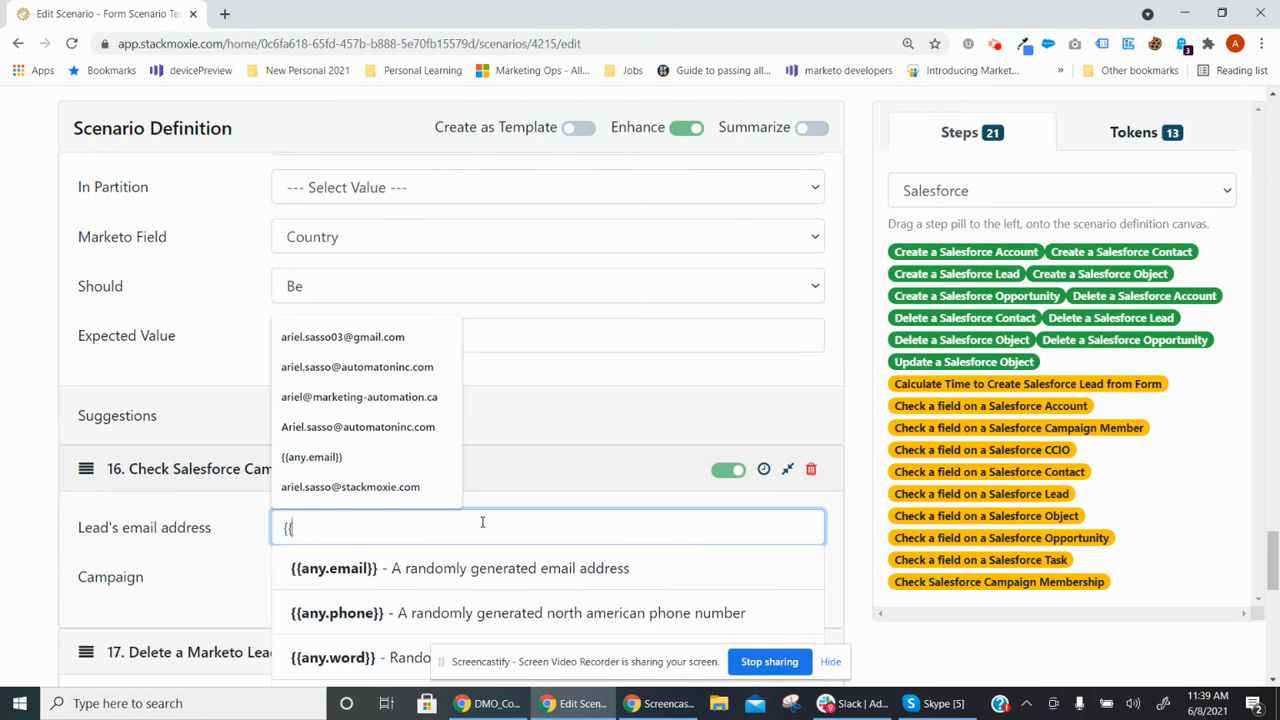
left_click(459, 569)
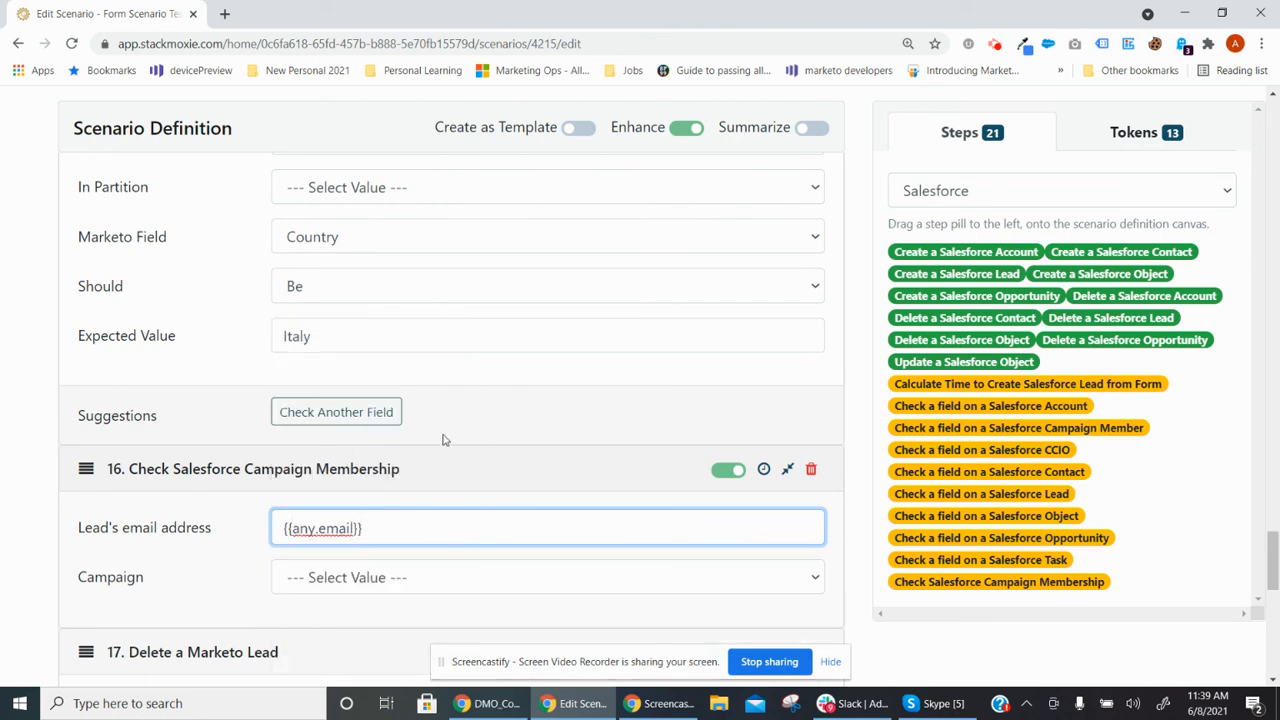
- Set the campaign in the Salesforce membership check to Automatest Live Demo
scroll(445, 440, "down", 2)
left_click(402, 418)
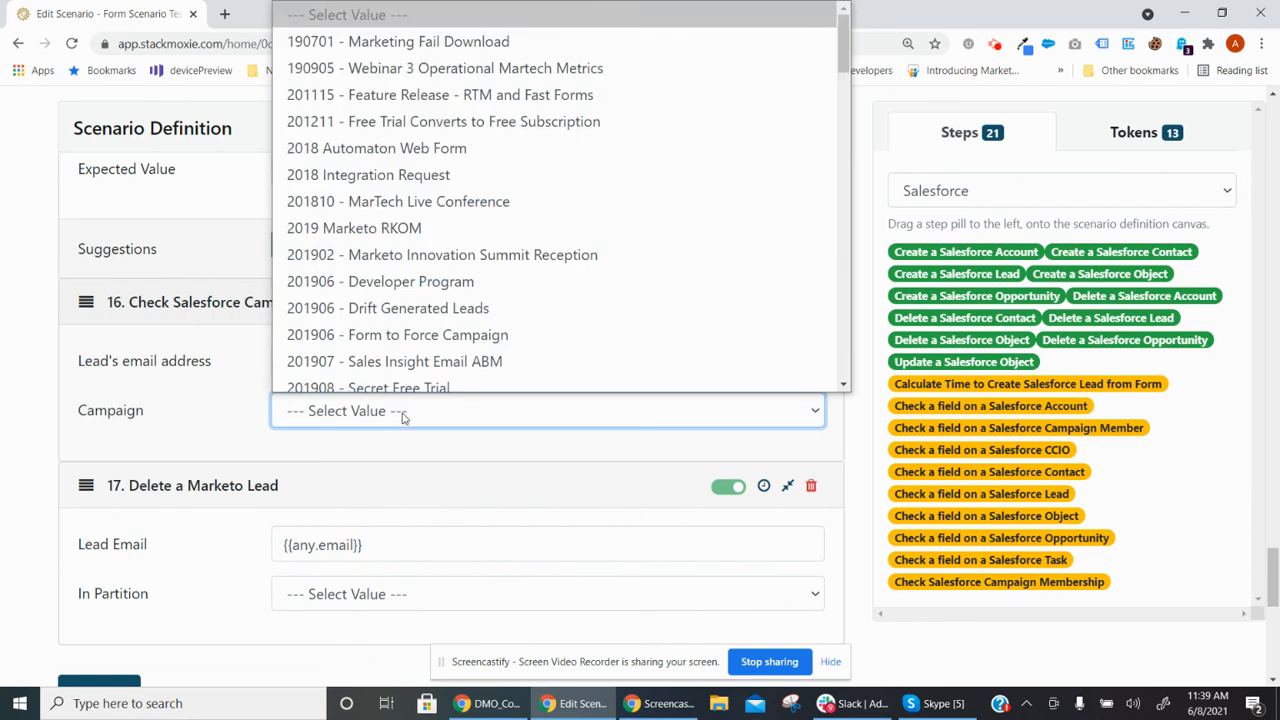
scroll(550, 340, "down", 1)
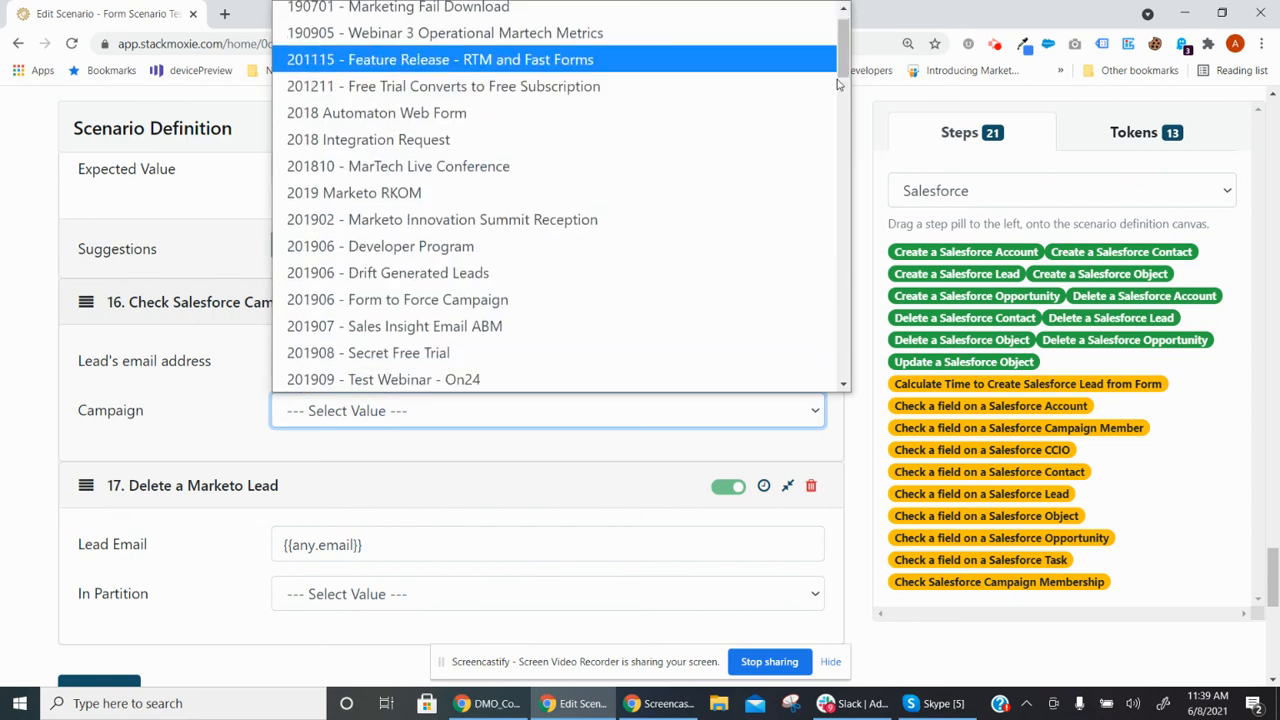
left_click(760, 113)
left_click(495, 415)
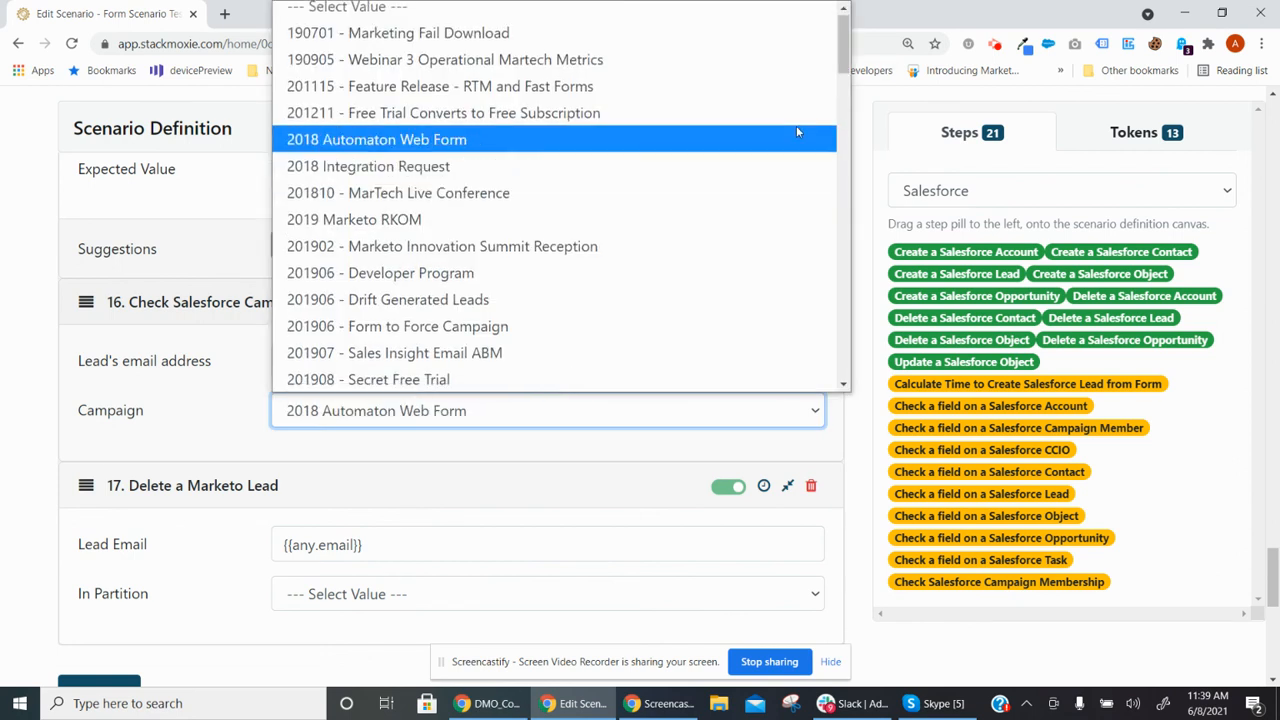
left_click_drag(843, 62, 839, 276)
left_click(496, 150)
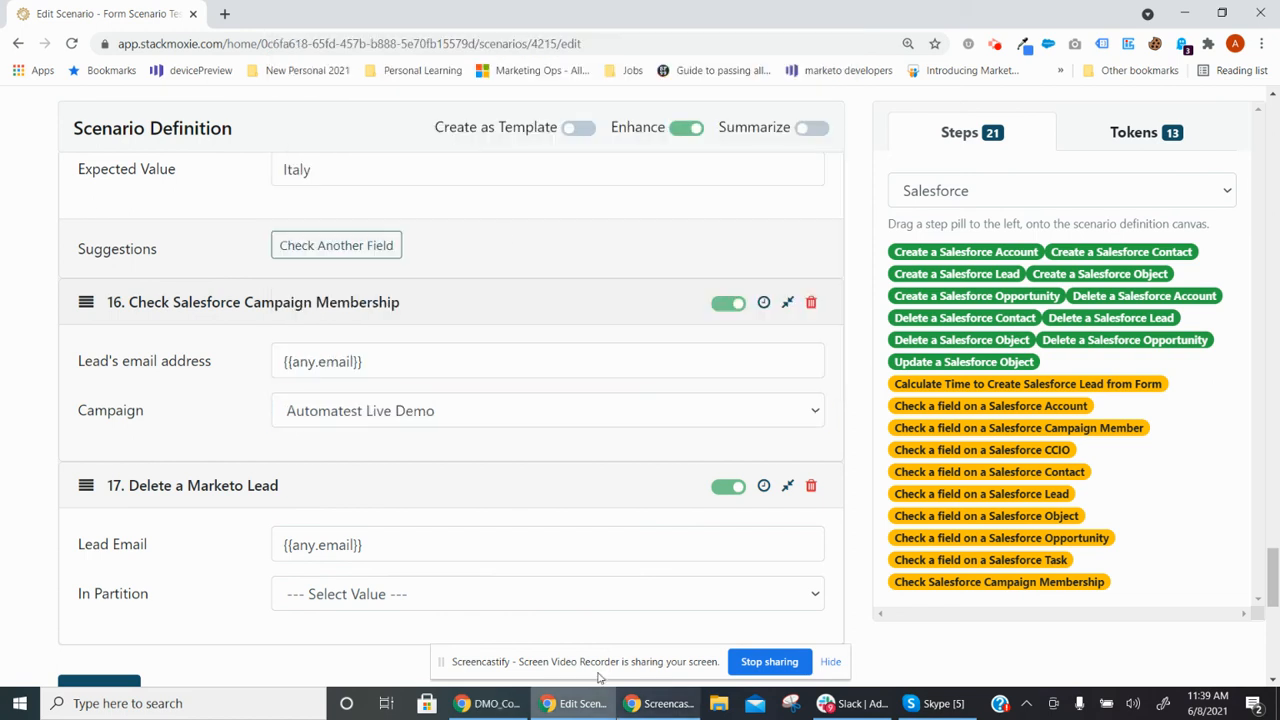
- Show the timing options of the Salesforce campaign membership check and set its retry time to 5 minutes
scroll(557, 450, "down", 1)
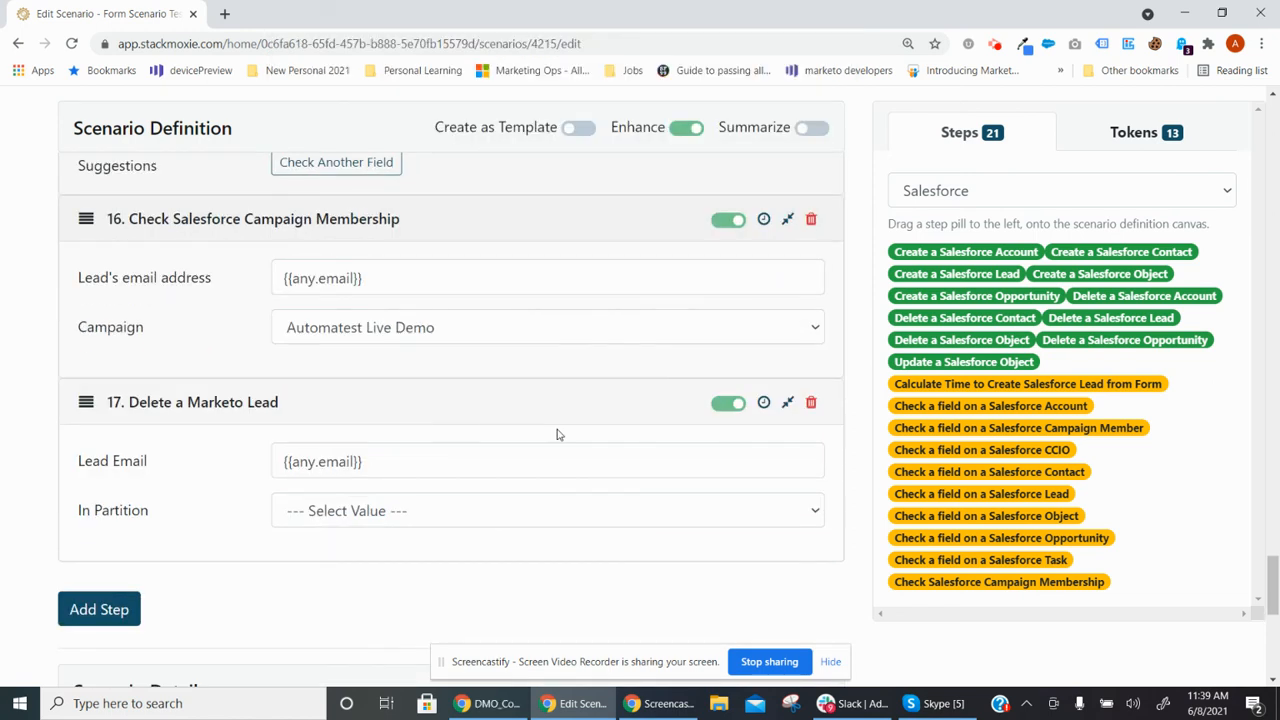
left_click(764, 222)
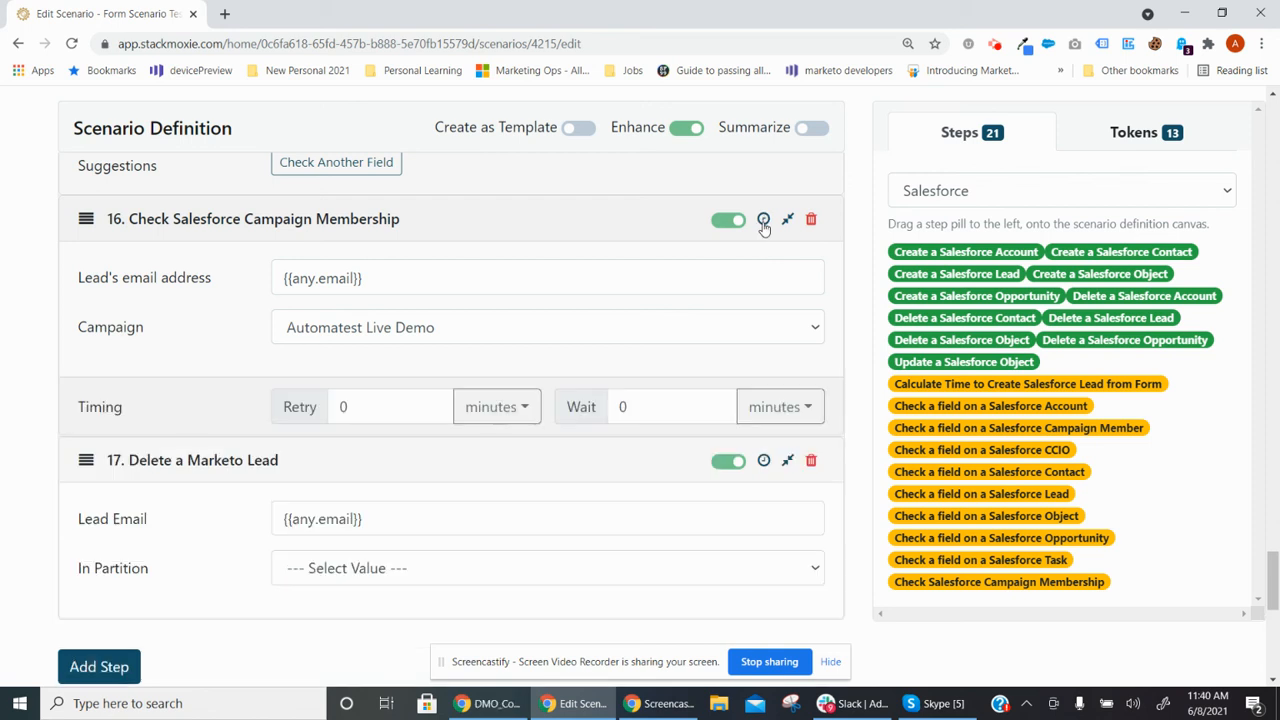
left_click_drag(374, 406, 329, 408)
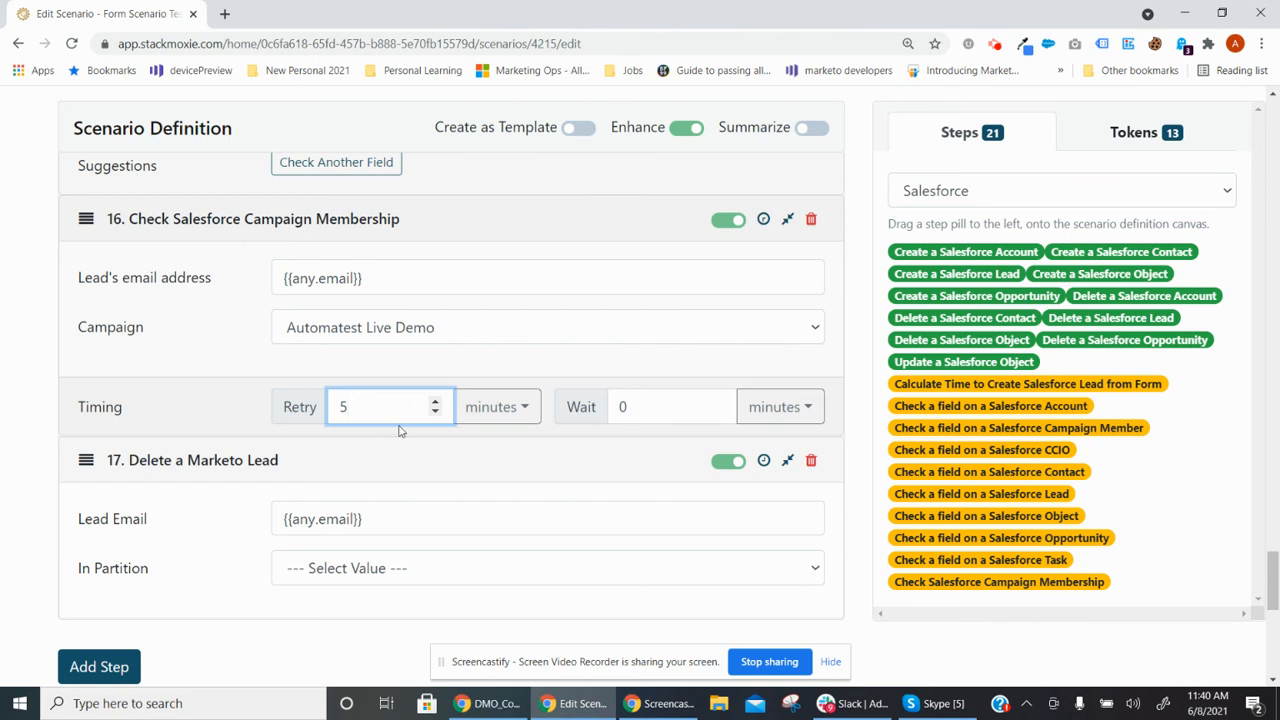
- Run the scenario and review the outcome of each step down to the Marketo lead deletion
scroll(603, 532, "down", 3)
scroll(603, 532, "down", 3)
left_click(95, 600)
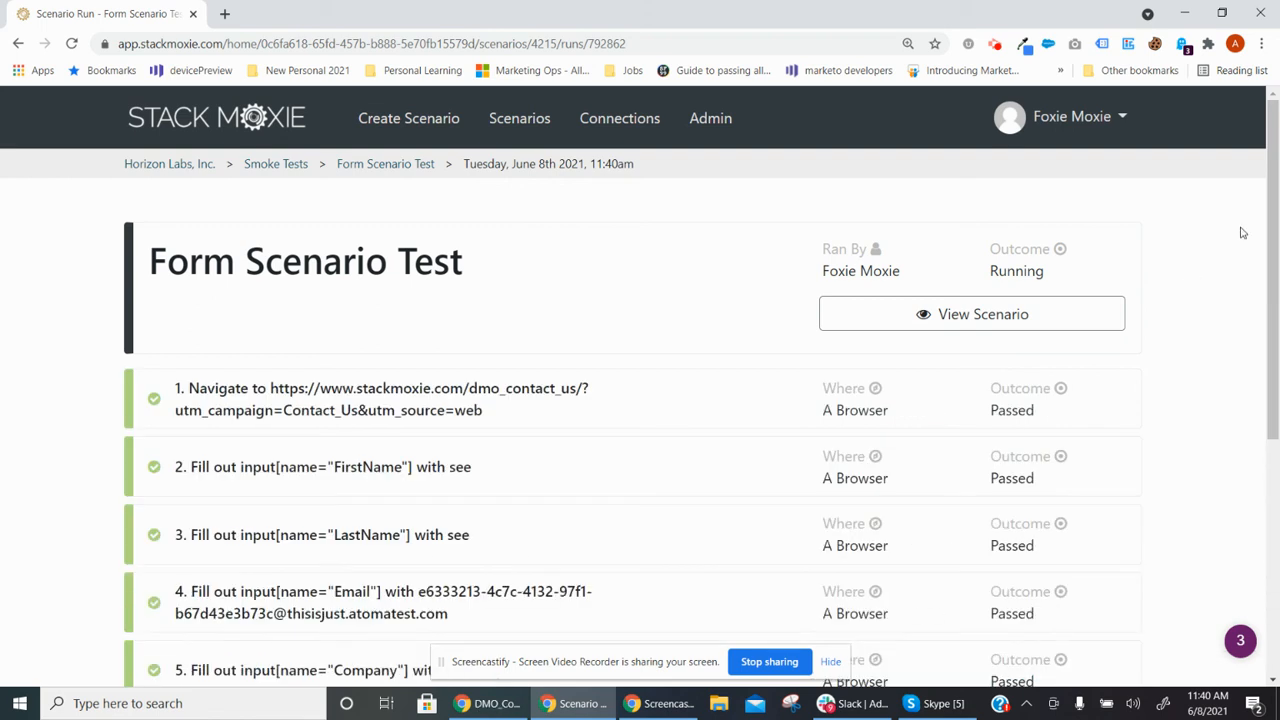
left_click_drag(1265, 227, 1274, 612)
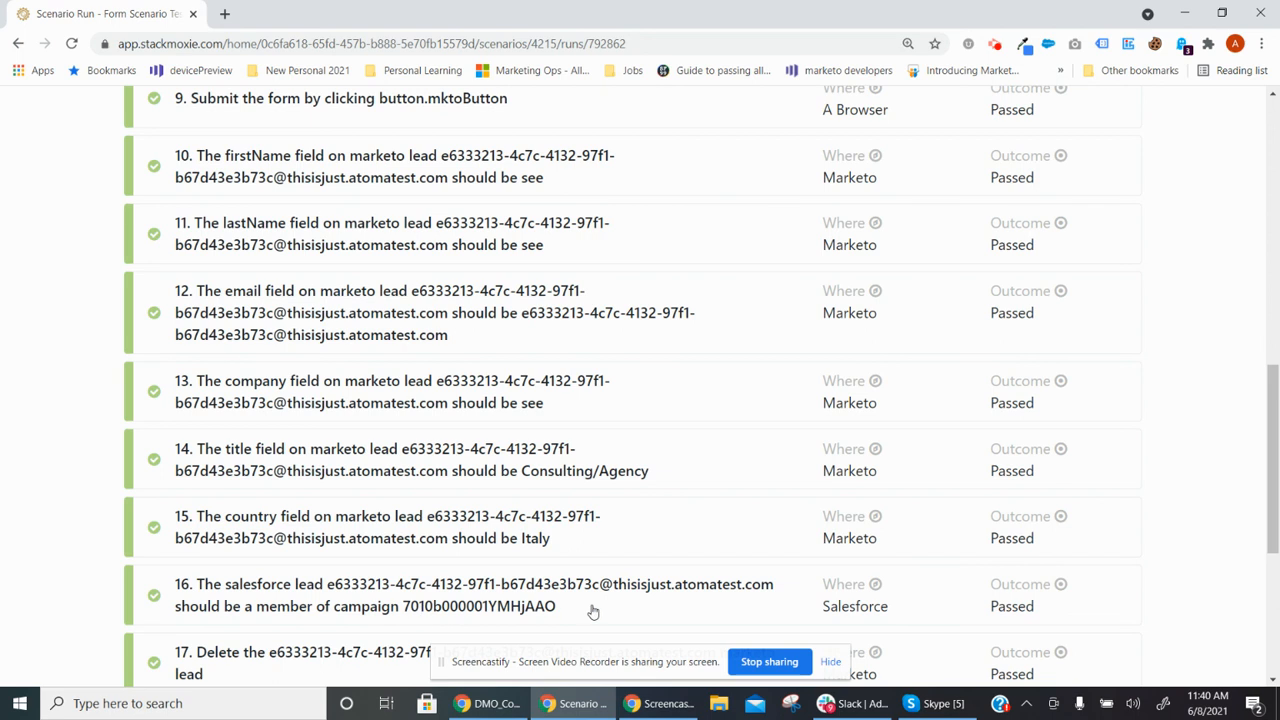
scroll(693, 603, "down", 2)
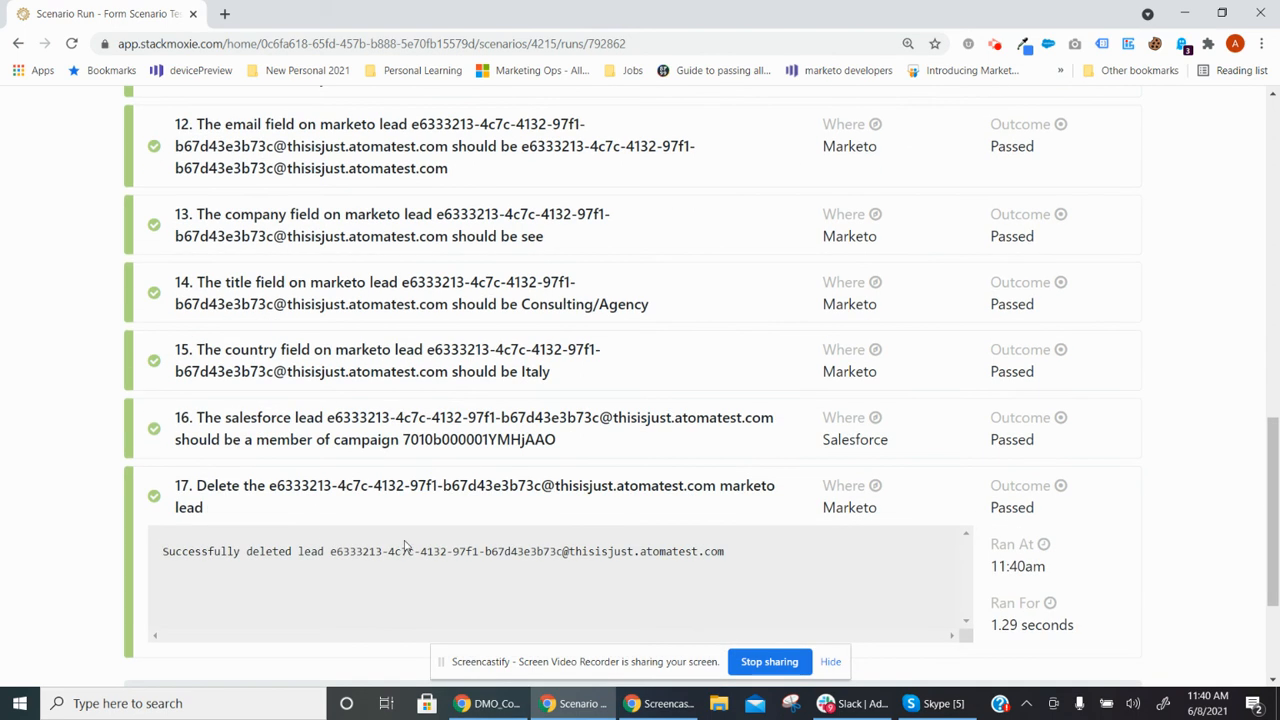